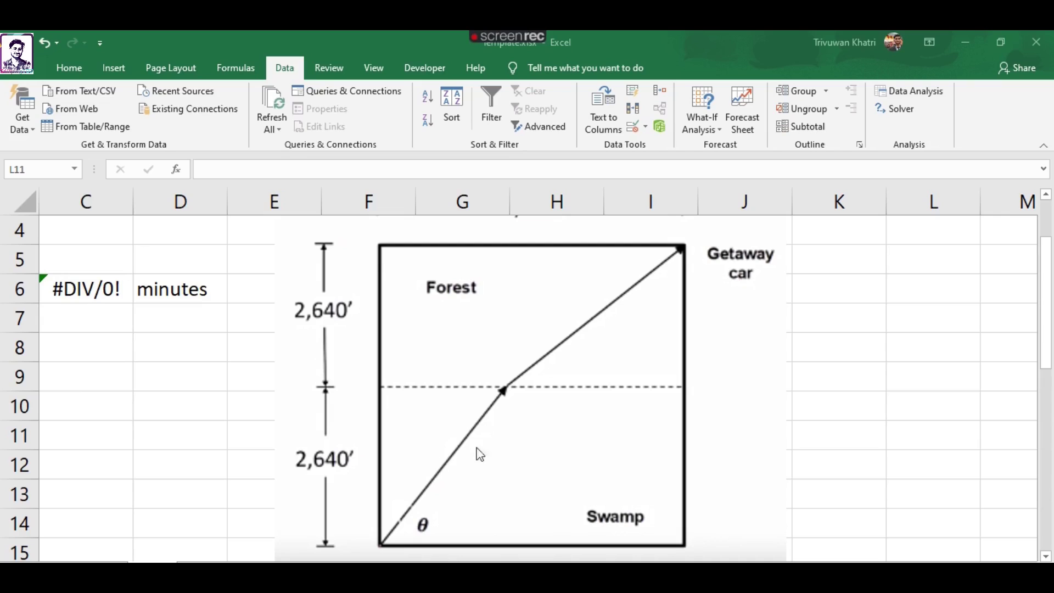
Enter the swamp speed beside the diagram, with 2 in K8 and the label swamp in L8
left_click(840, 354)
type("2")
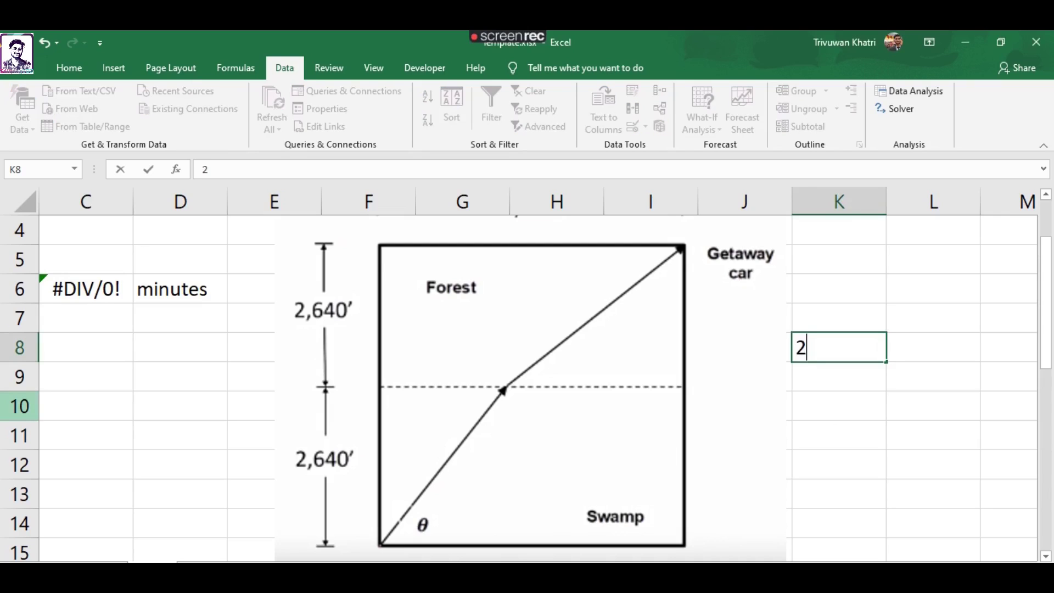
key("Tab")
type("sw")
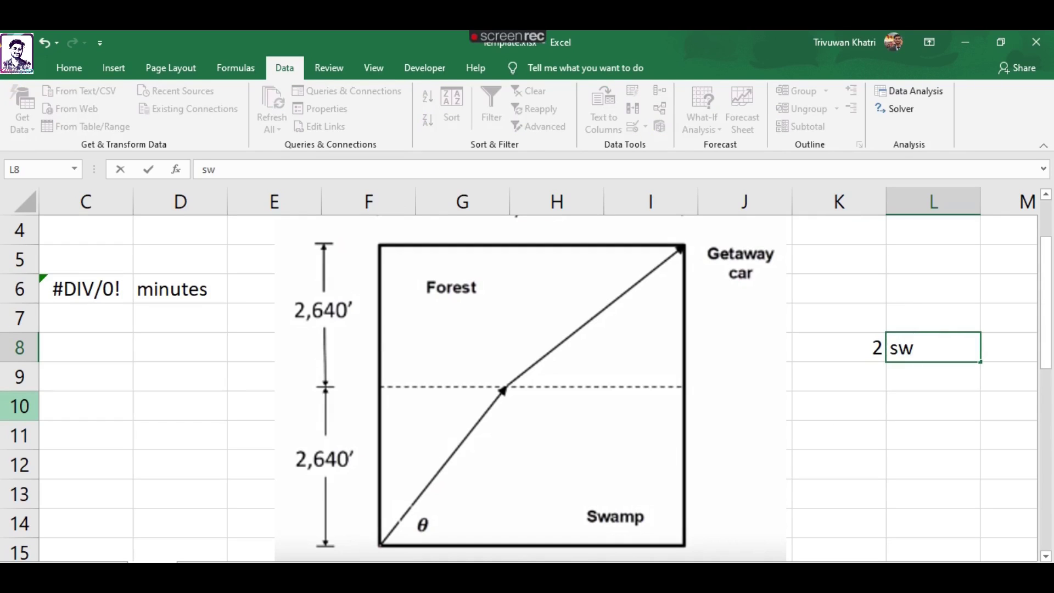
type("am")
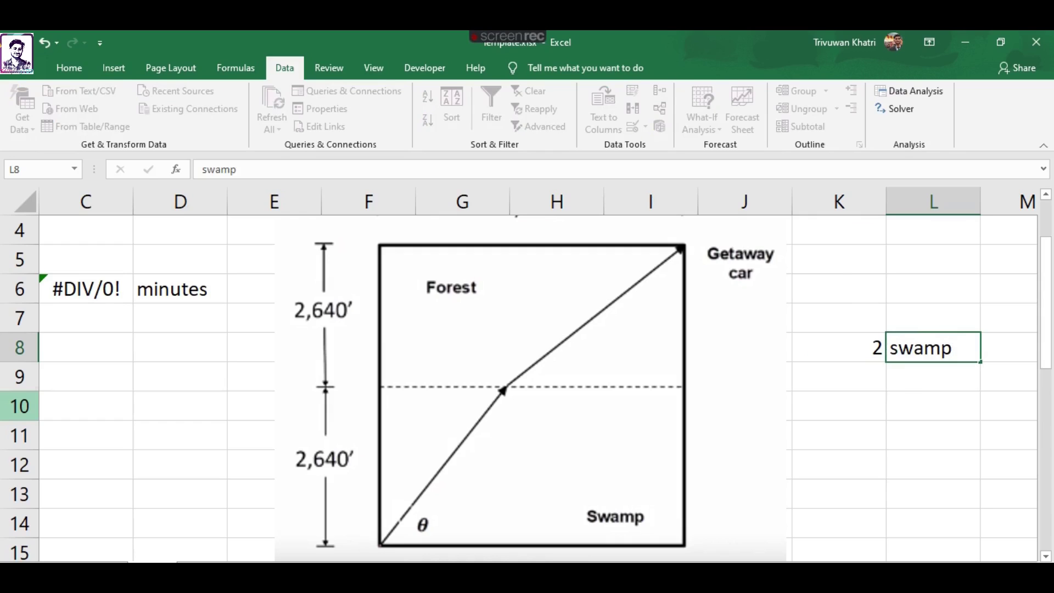
type("p")
key("Return")
Enter the forest speed below the swamp entry, with 4 in K9 and the label forest in L9
type("4")
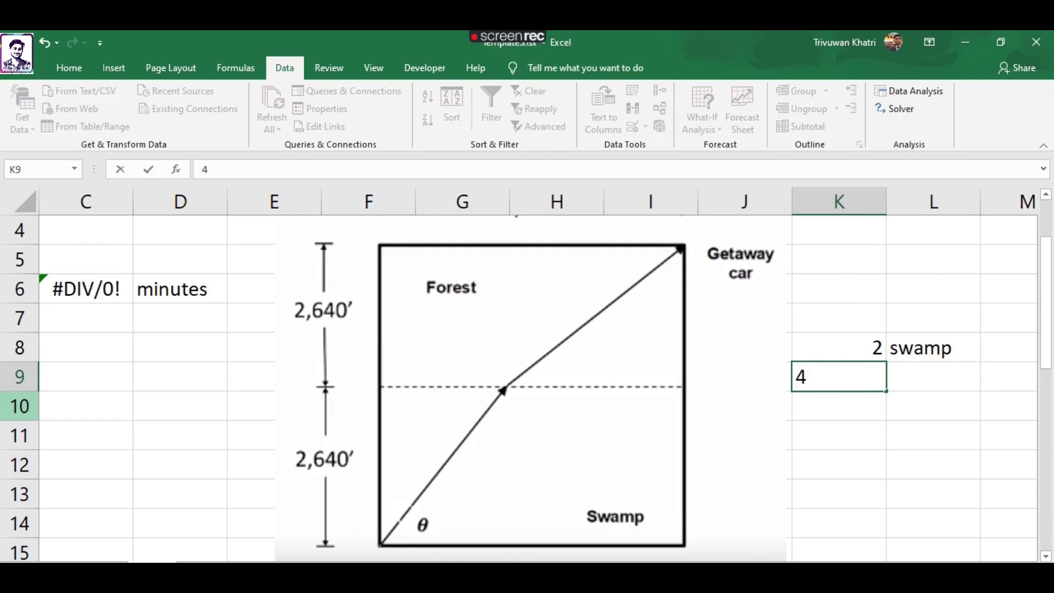
key("Tab")
type("forste")
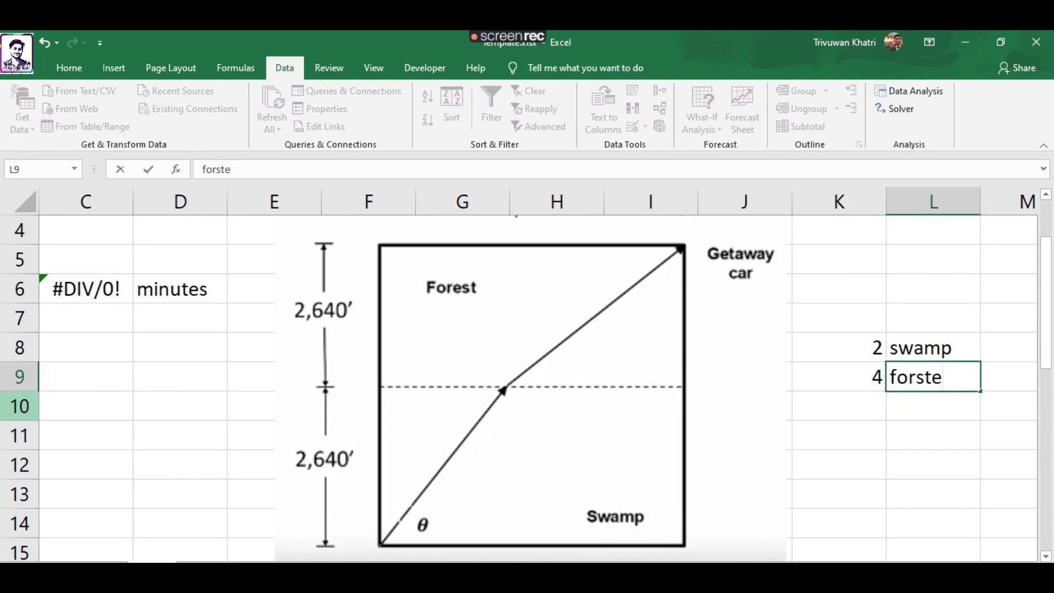
key("BackSpace")
key("BackSpace")
key("Return")
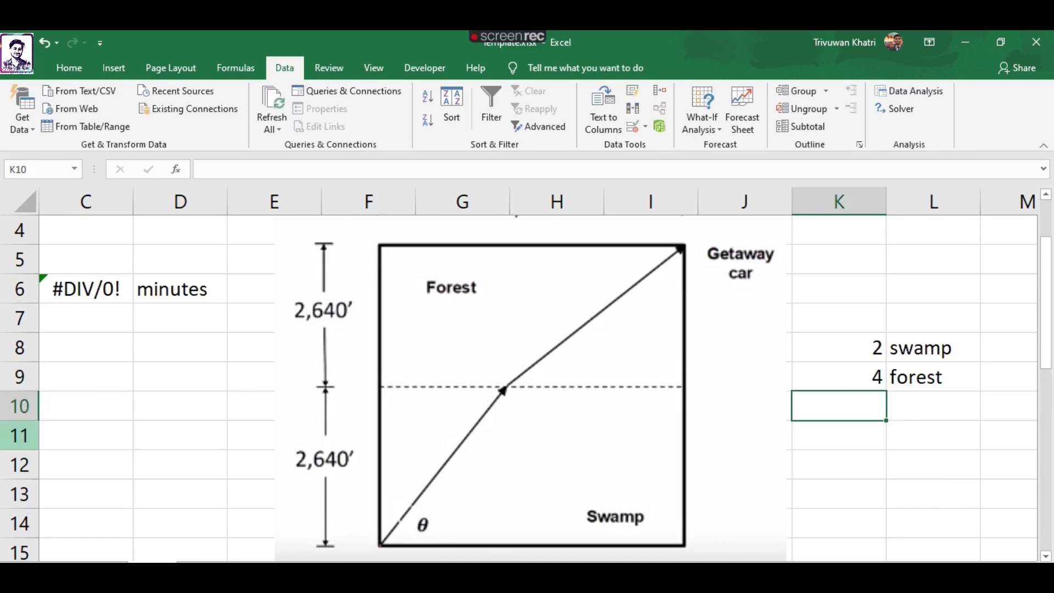
left_click(838, 464)
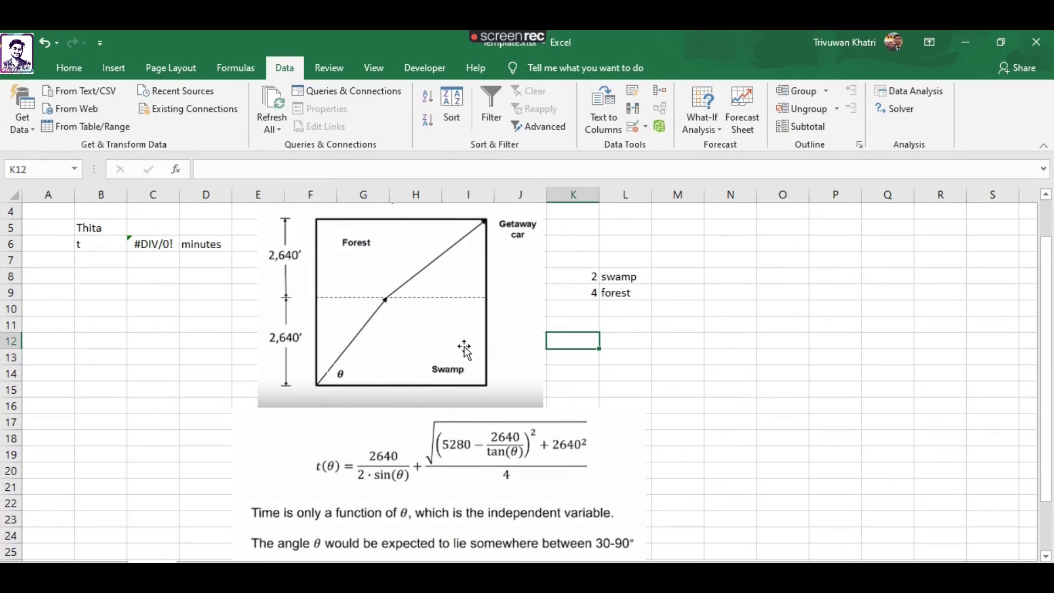
Examine the time formula in C6, comparing its SIN and TAN terms with the equation picture, and leave it unedited
left_click(463, 452)
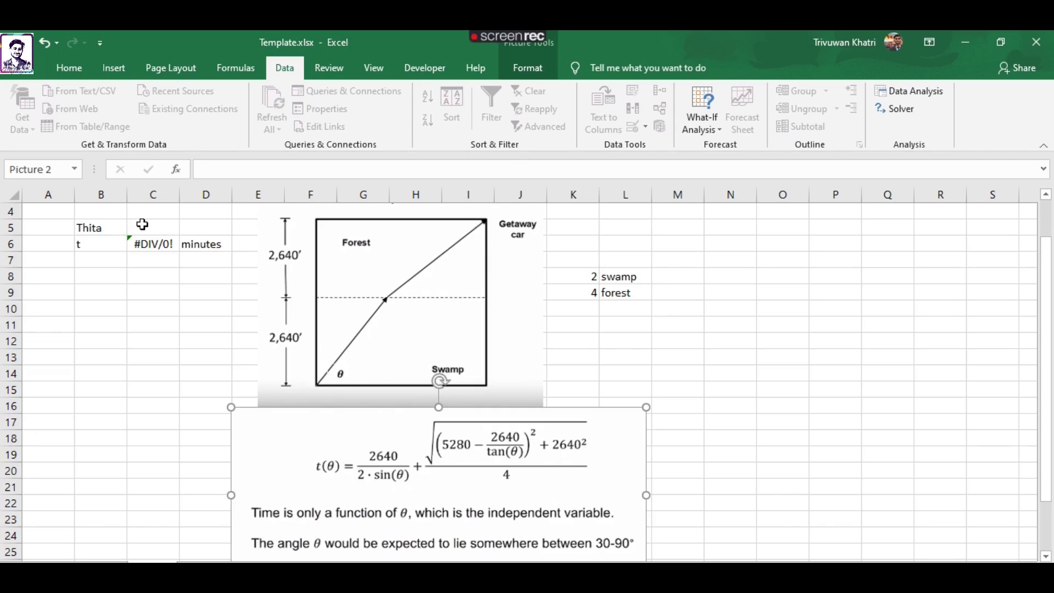
left_click(141, 244)
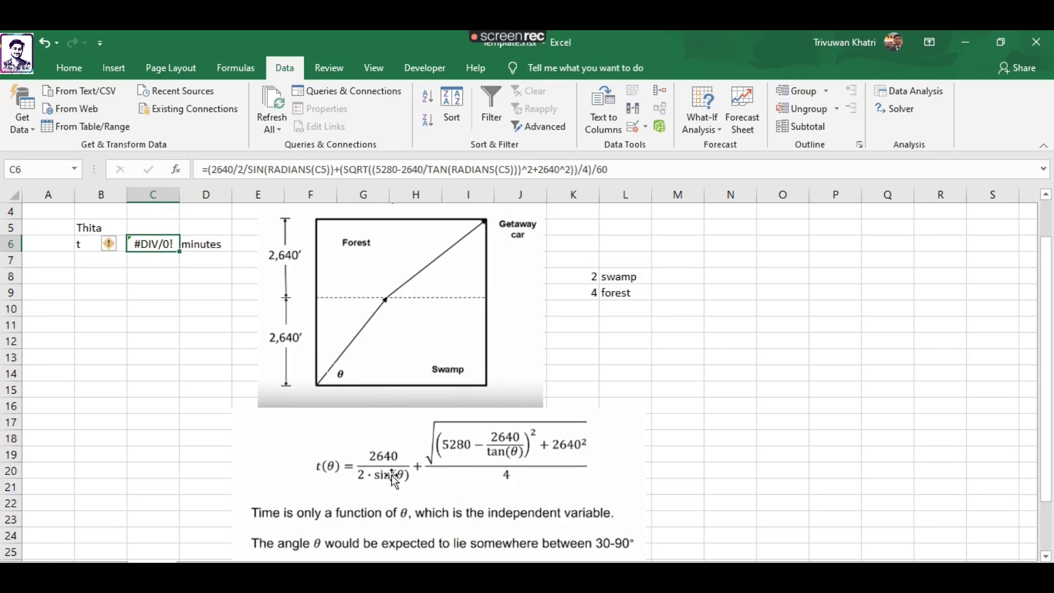
left_click(315, 165)
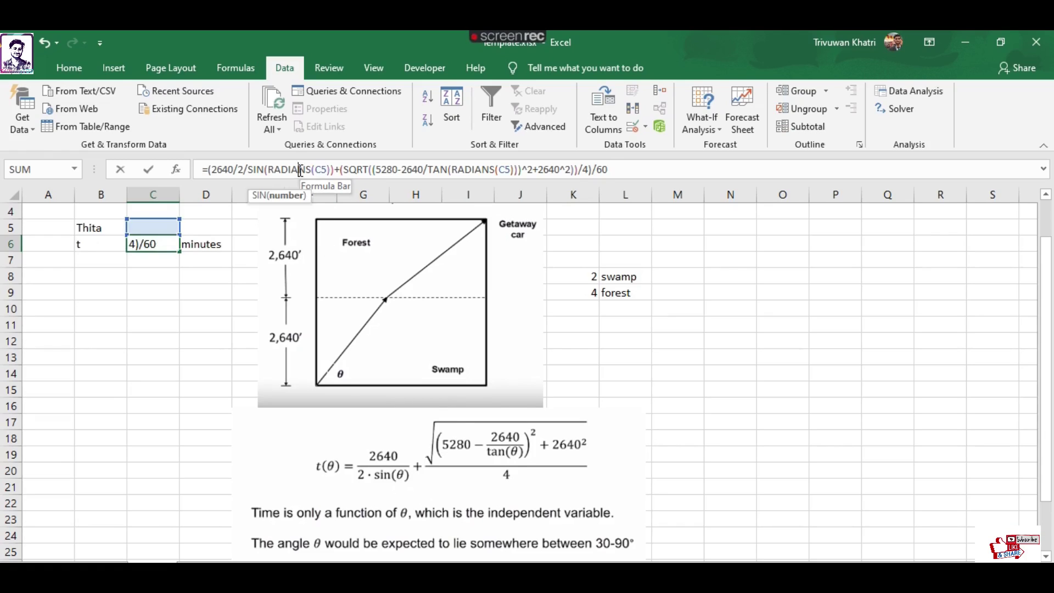
left_click(474, 165)
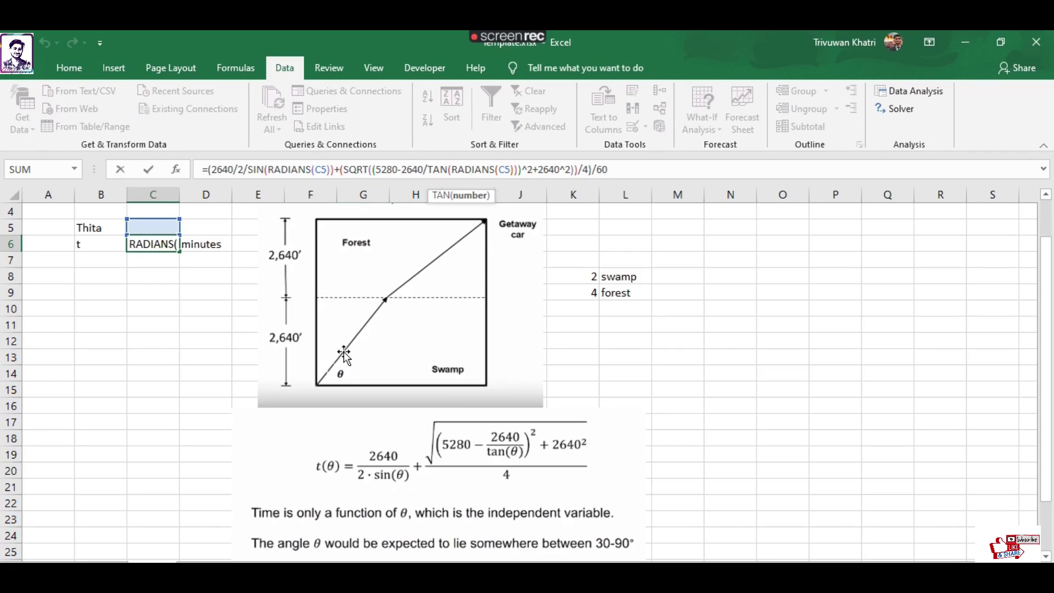
key("Return")
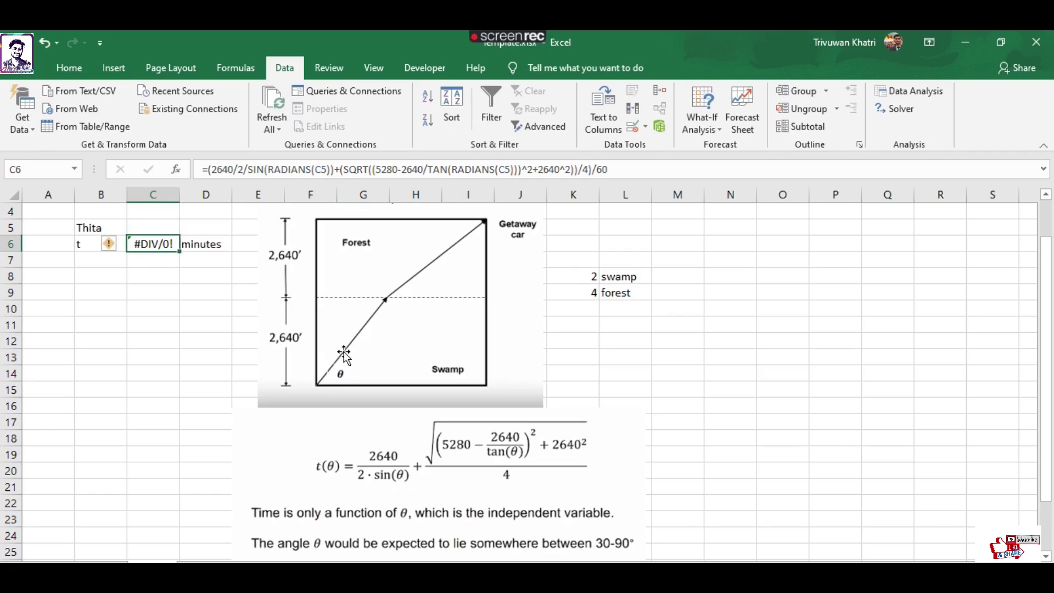
Enter 45 in C5 as the starting value for Thita
left_click(155, 224)
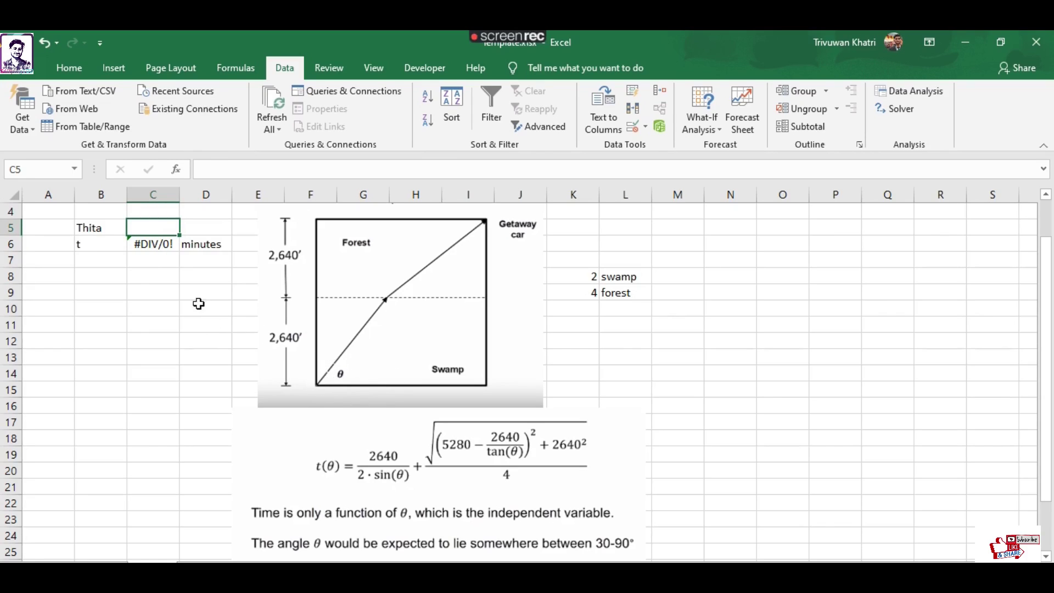
type("45")
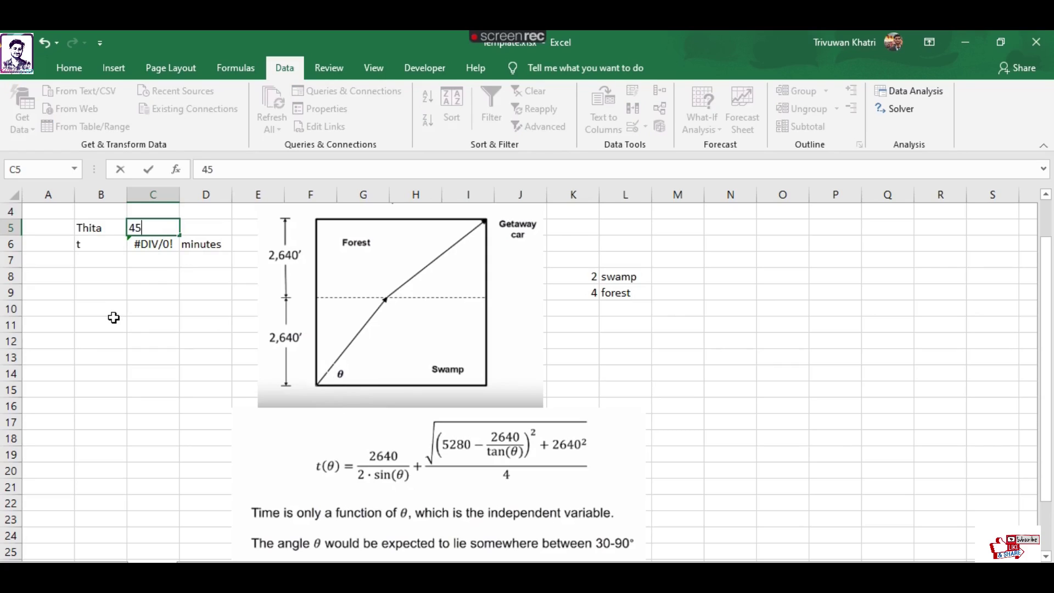
key("Return")
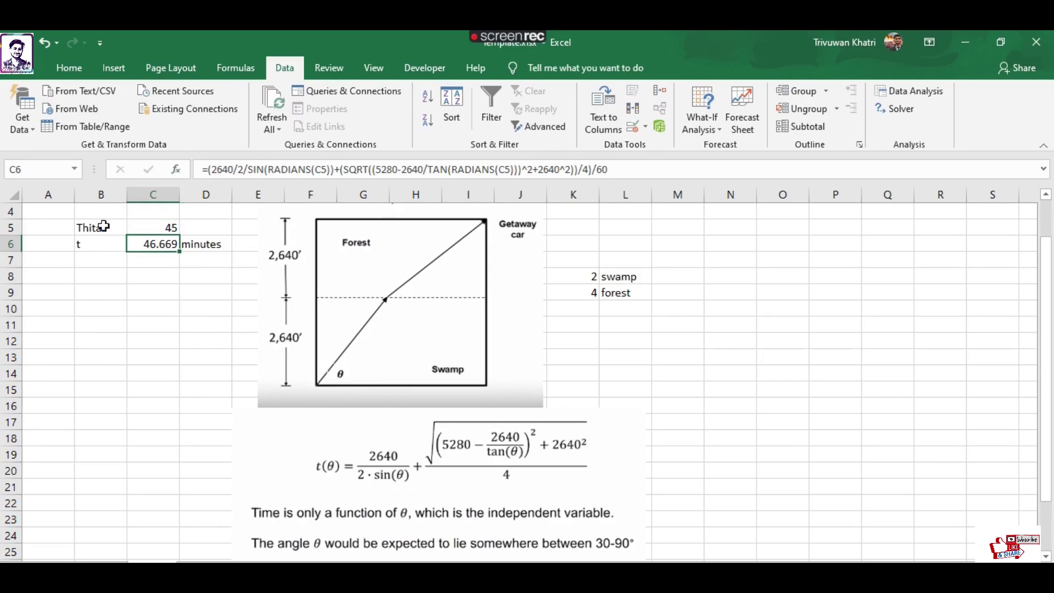
Run Solver to minimize C6 by changing C5 with the GRG Nonlinear method, and keep the solution
left_click(902, 110)
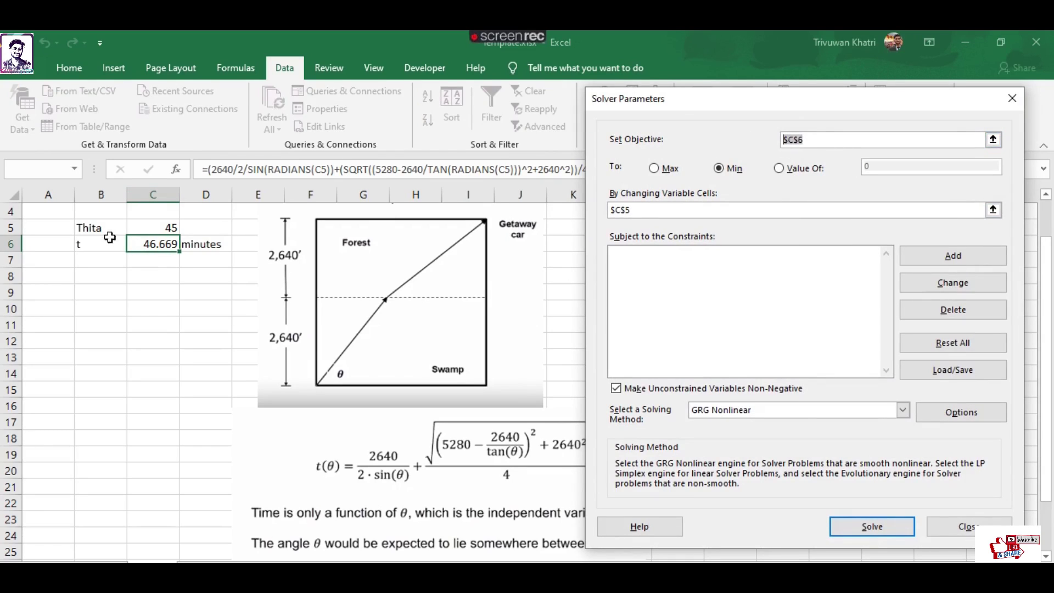
left_click(158, 244)
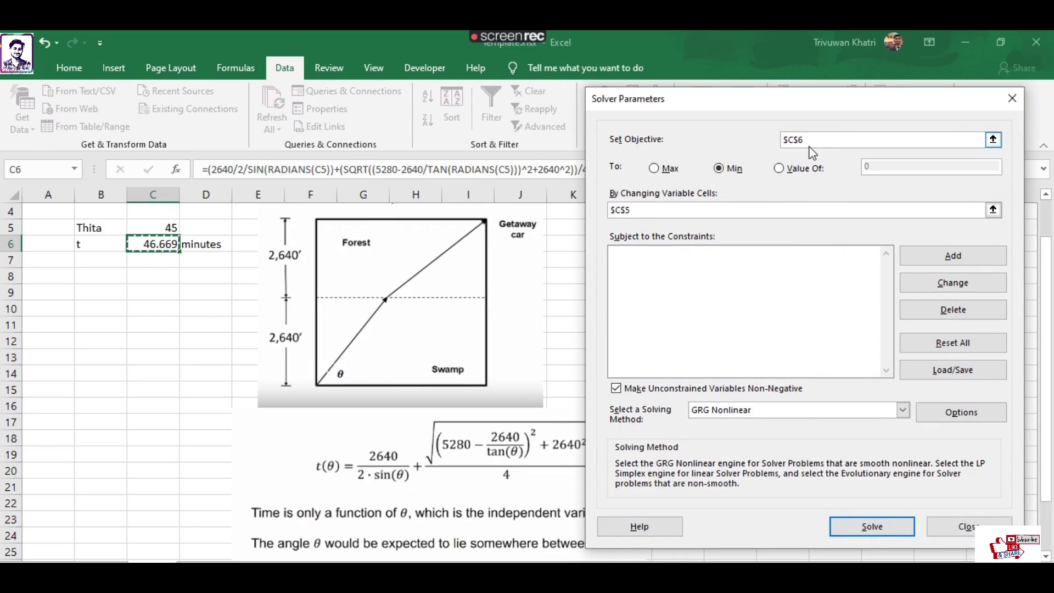
left_click(159, 228)
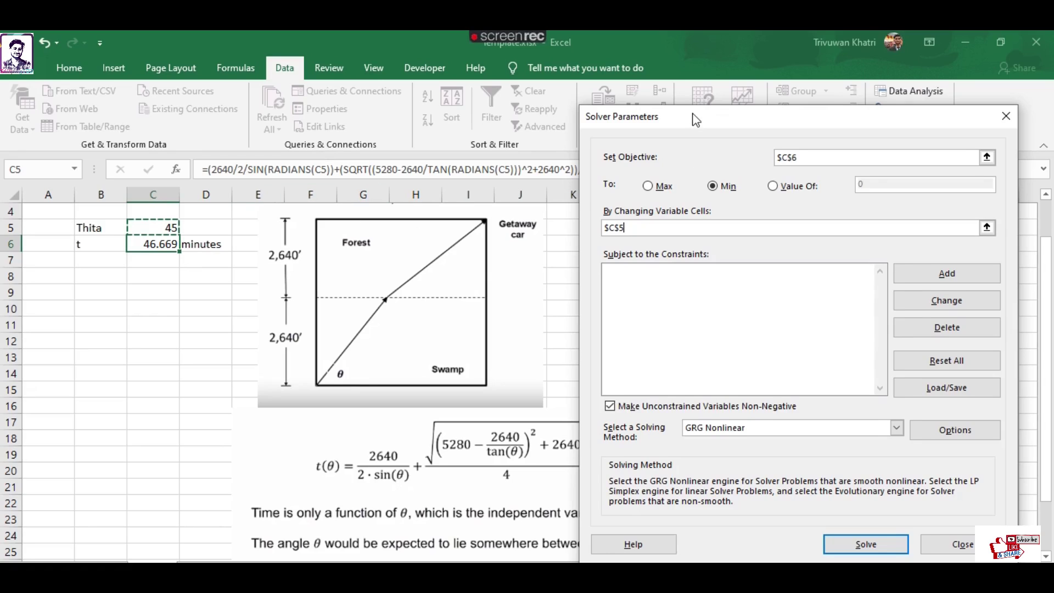
left_click_drag(697, 119, 672, 114)
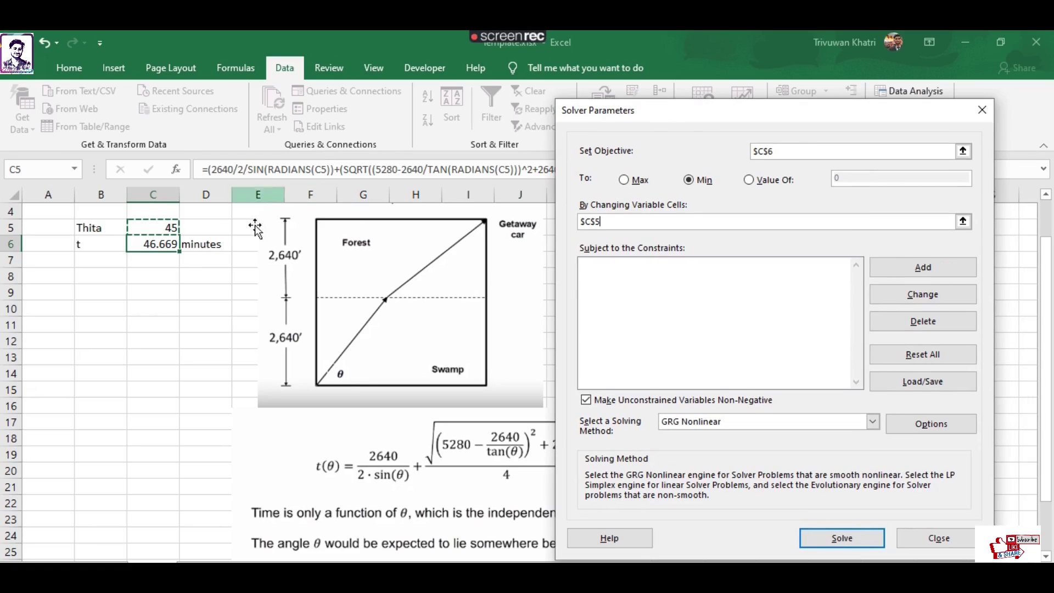
left_click_drag(720, 112, 726, 99)
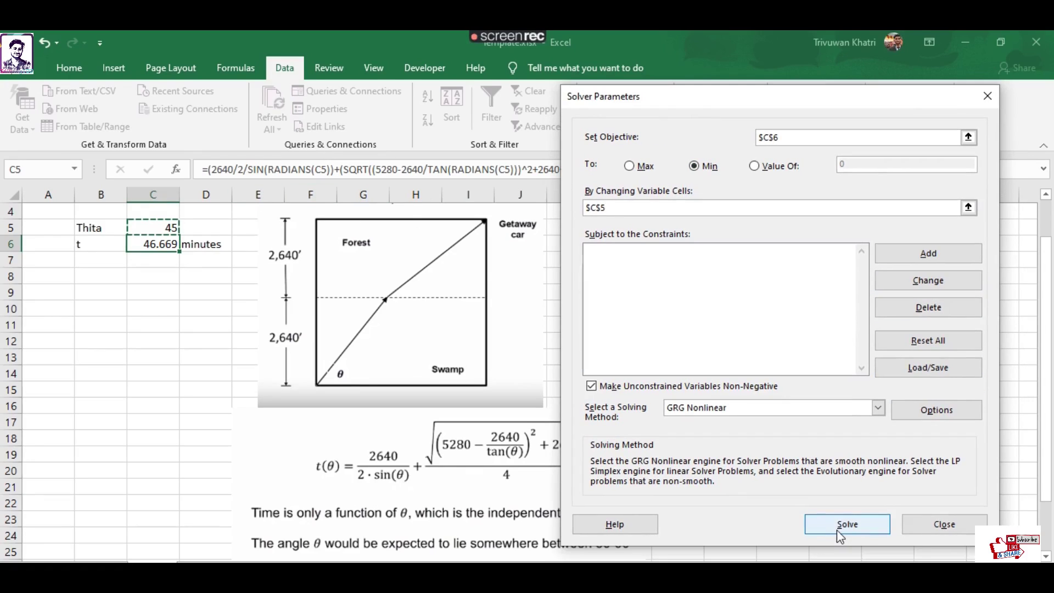
left_click(840, 527)
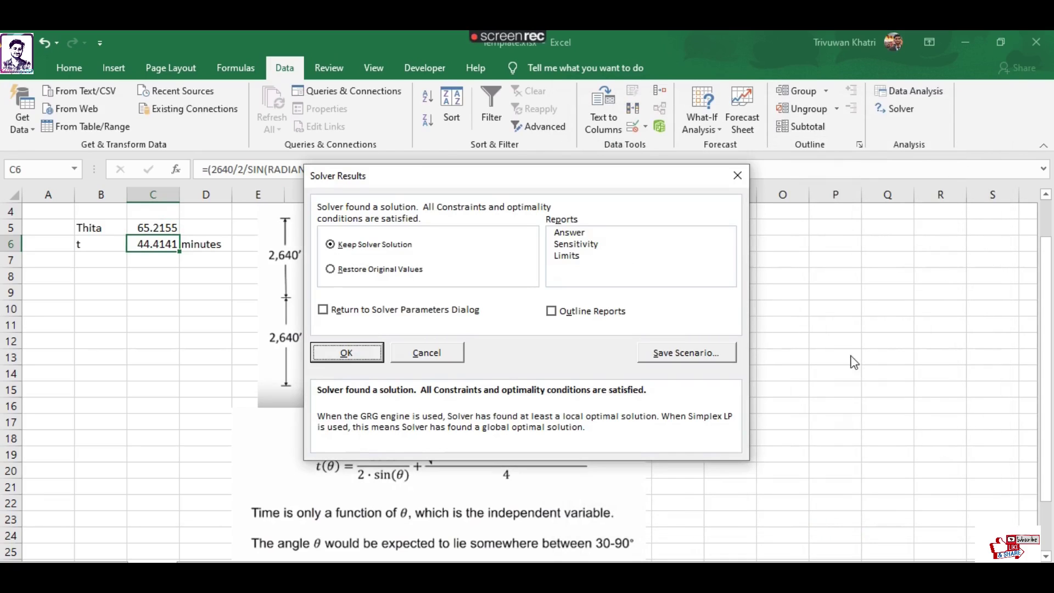
left_click(346, 353)
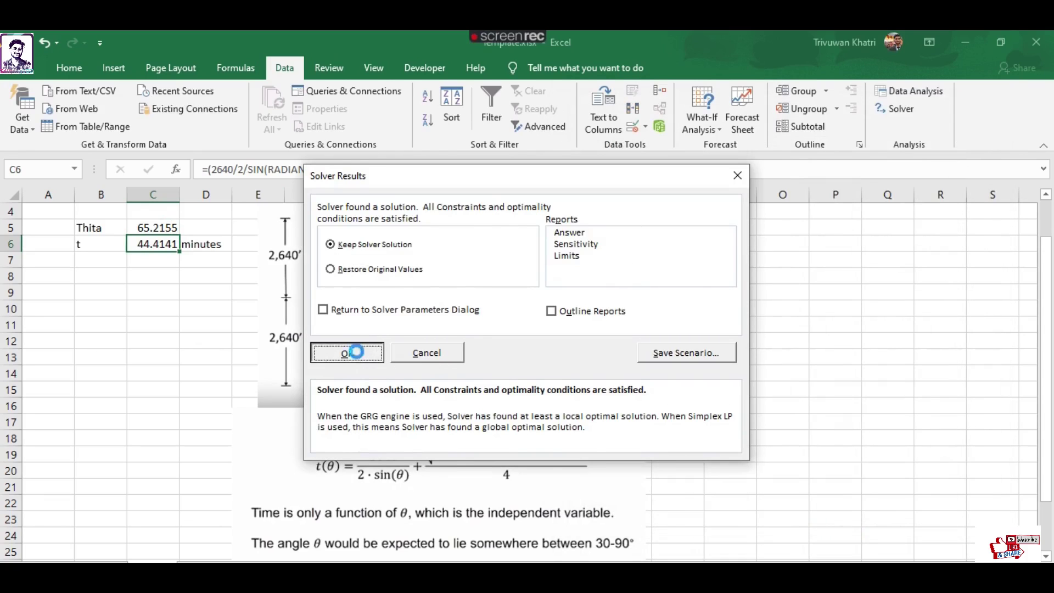
Review the optimized time in C6 and the optimized angle in C5
left_click(137, 320)
left_click(159, 244)
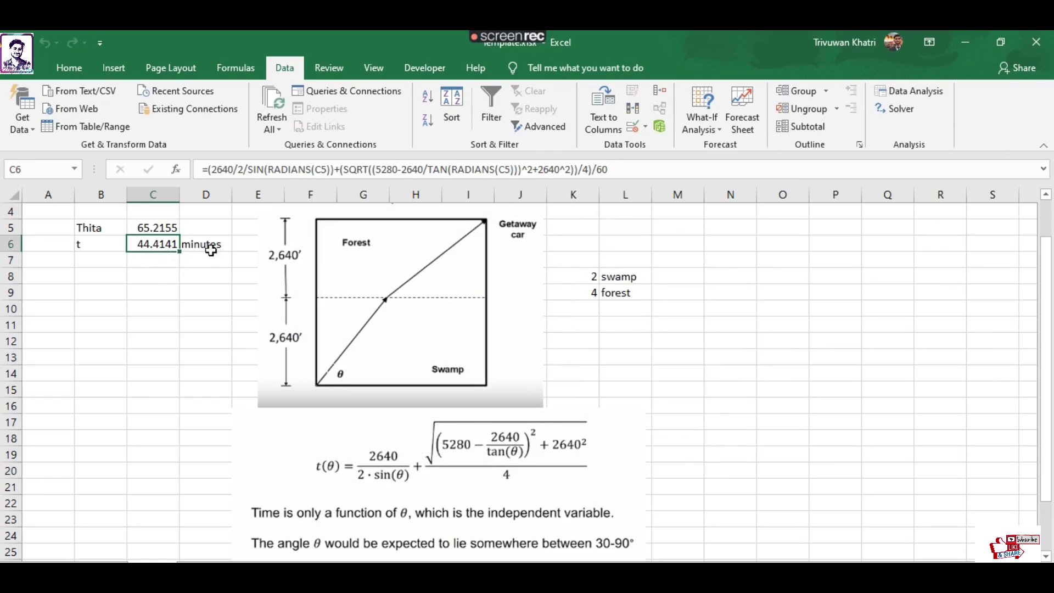
left_click(158, 277)
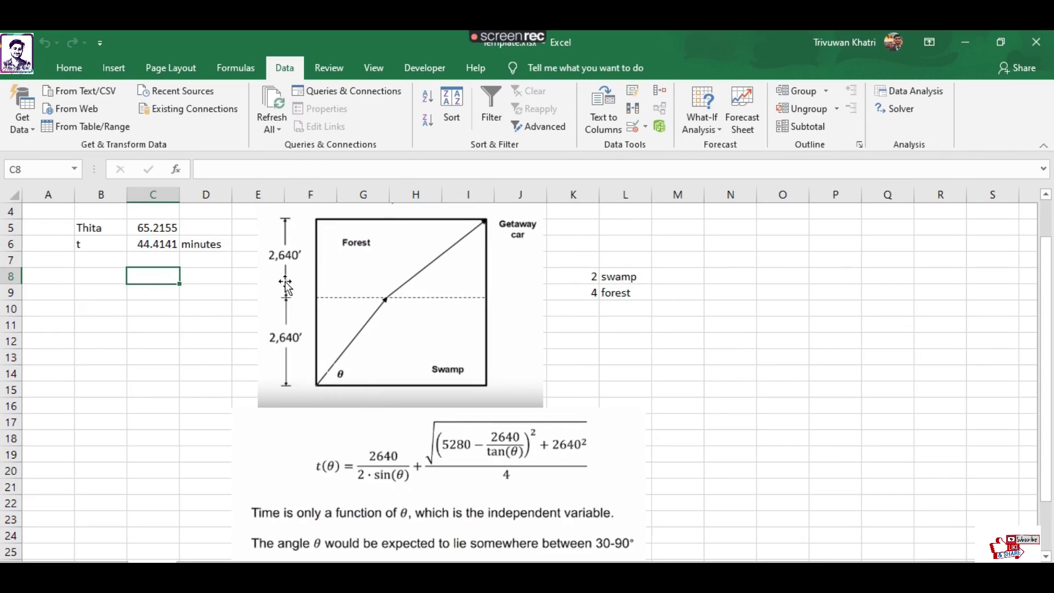
left_click(160, 230)
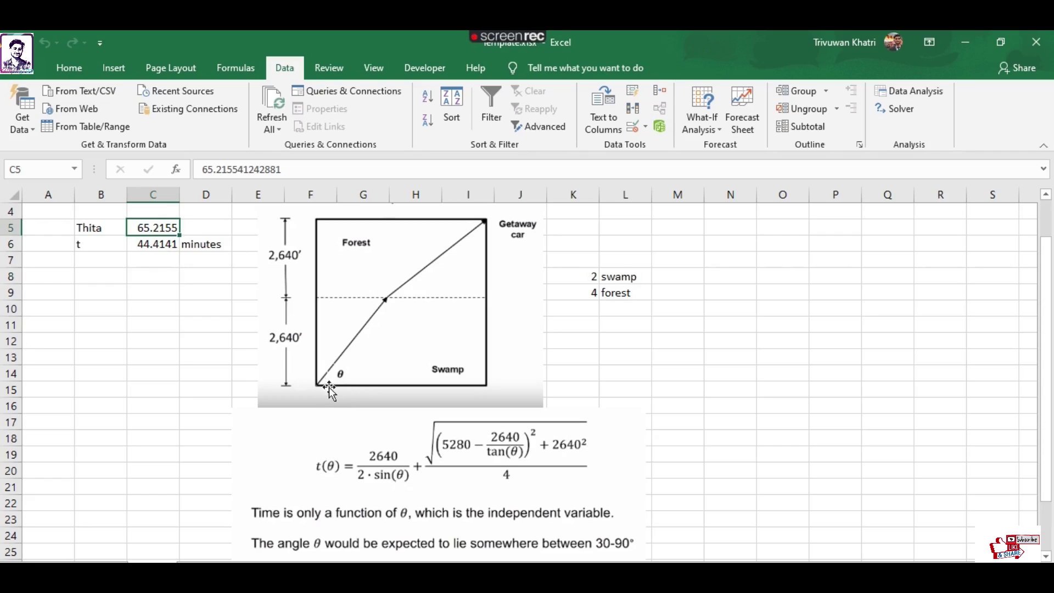